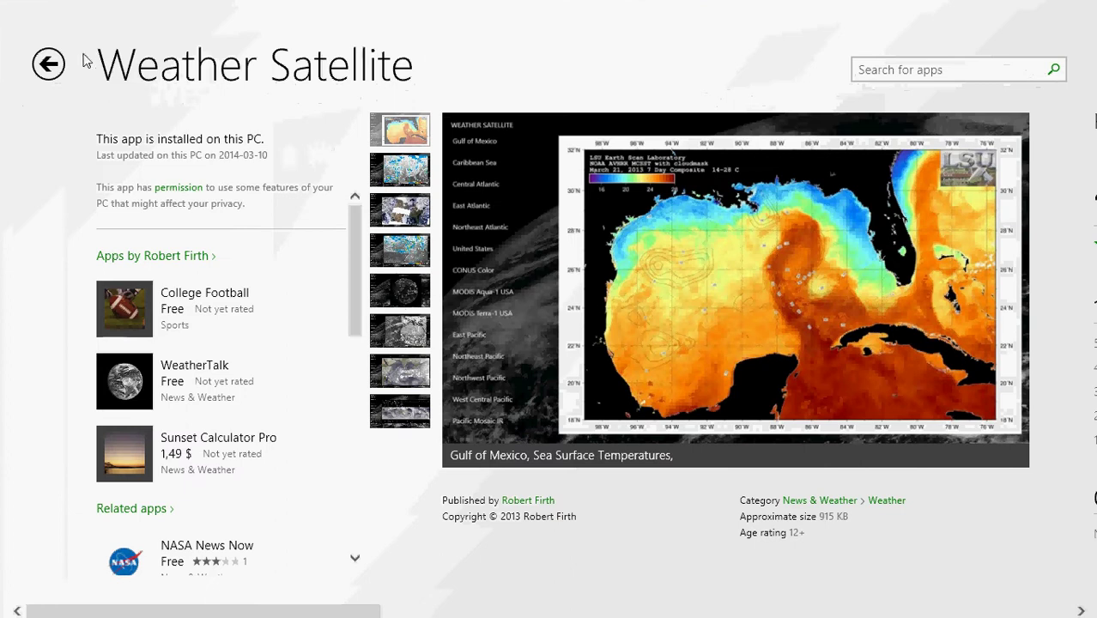
Search the Store for 'clock' and open Asparion's Clock (Live tile, alarm, timer) page
click(907, 77)
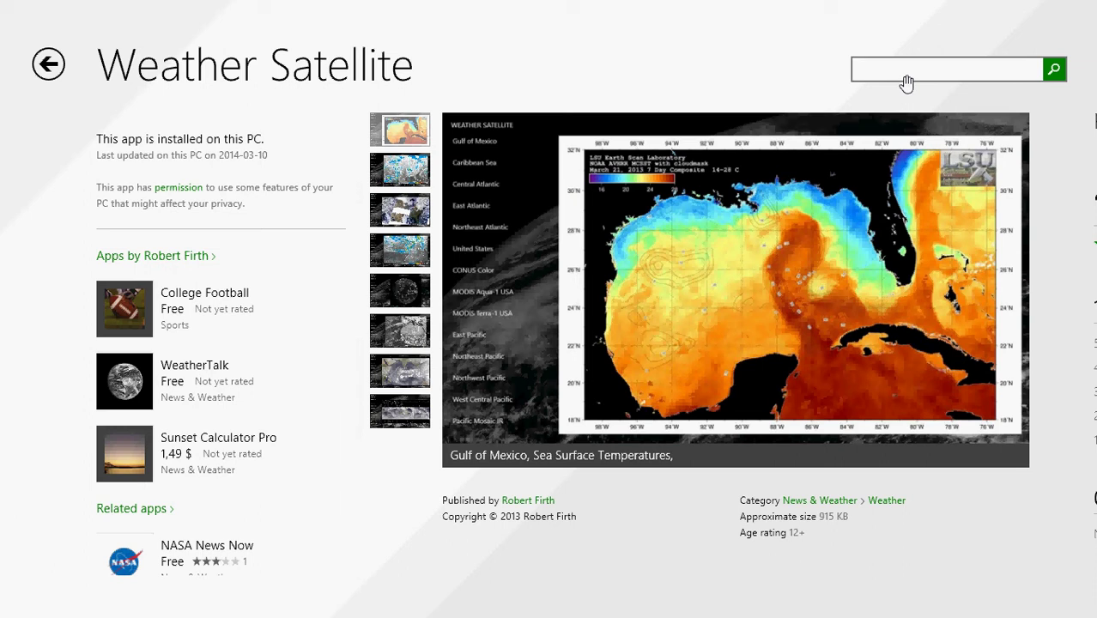
text(clock)
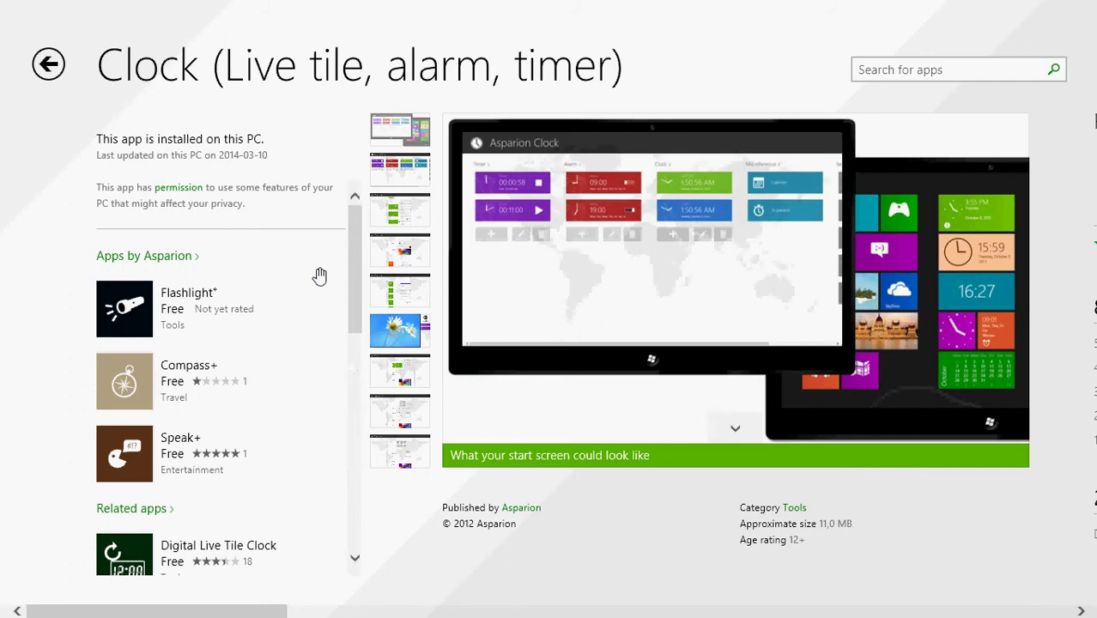
Launch Asparion Clock from the Start screen and open the Main Tile settings
key(super)
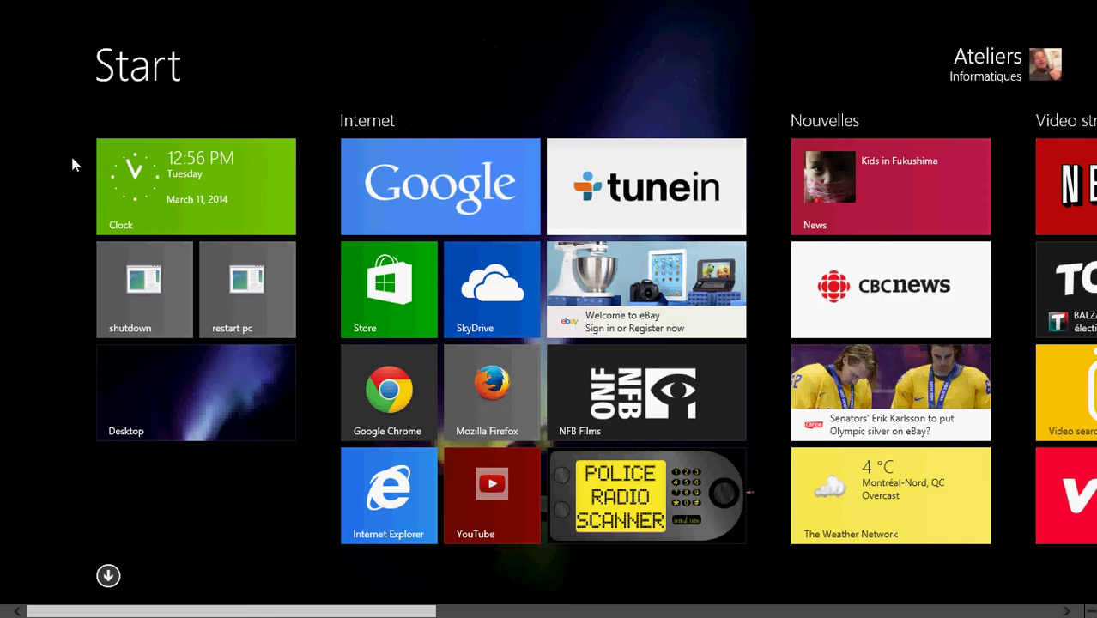
drag(213, 162, 213, 161)
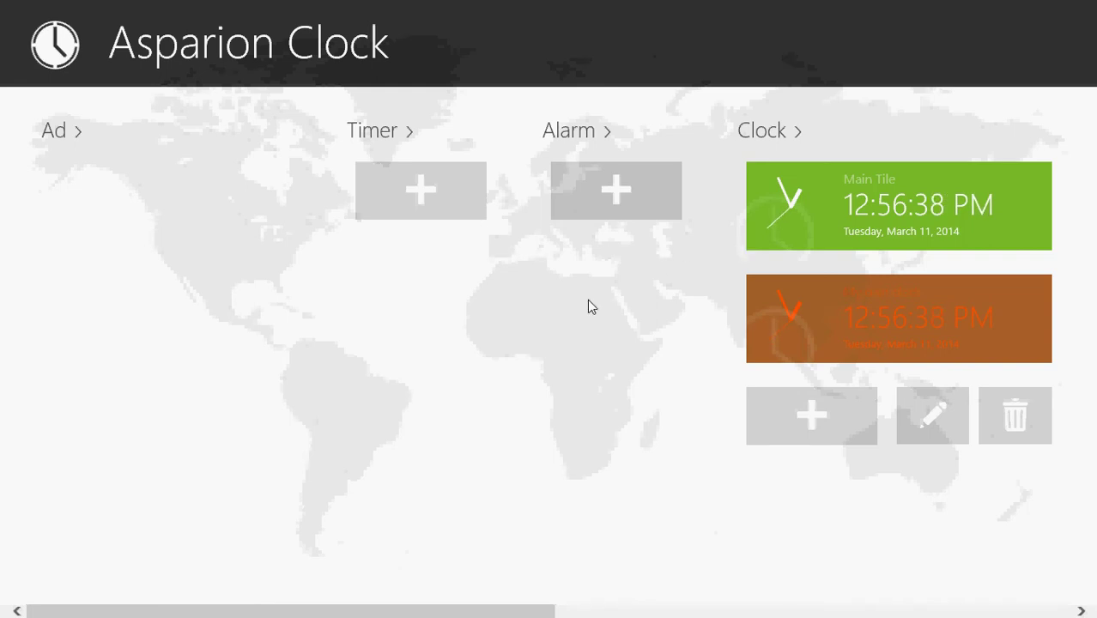
click(815, 209)
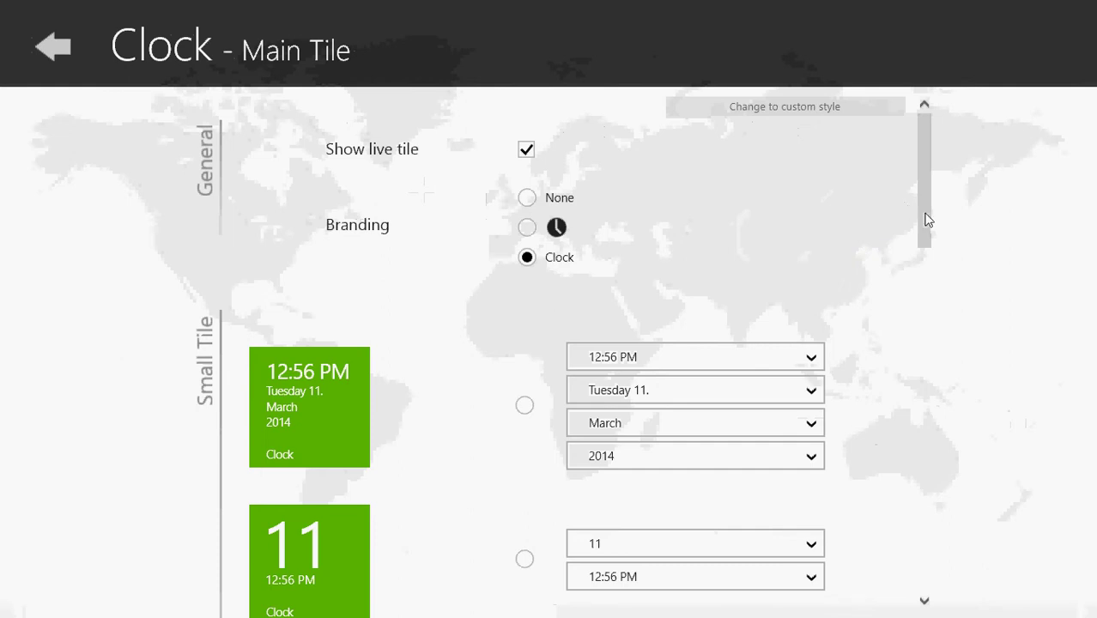
Try the clock-icon branding, switch back to Clock, and scroll through the Main Tile settings
click(528, 229)
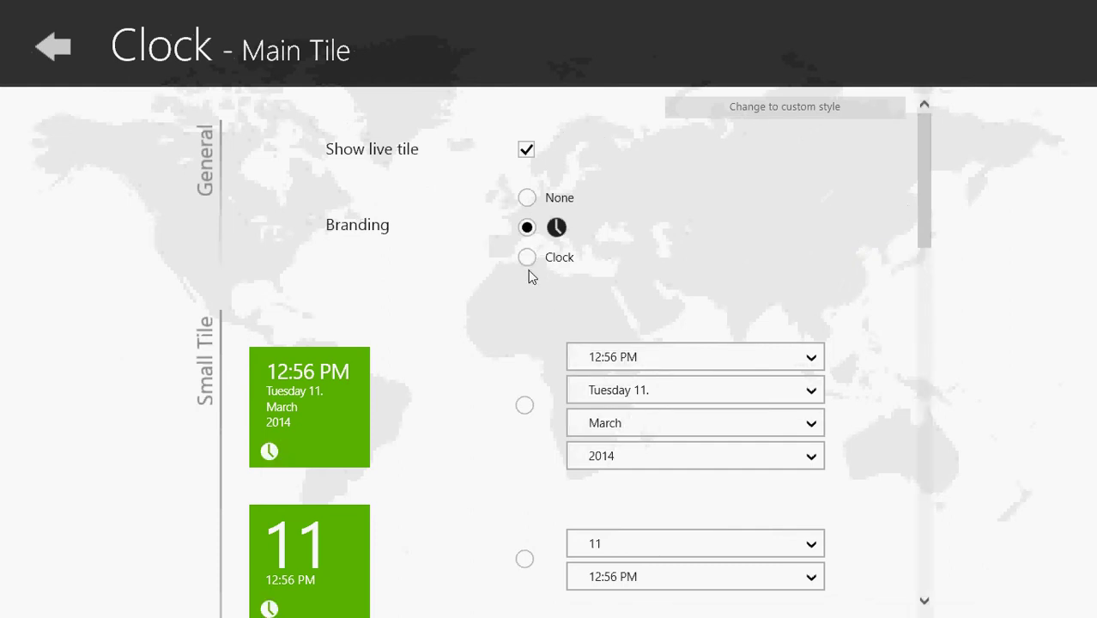
click(527, 257)
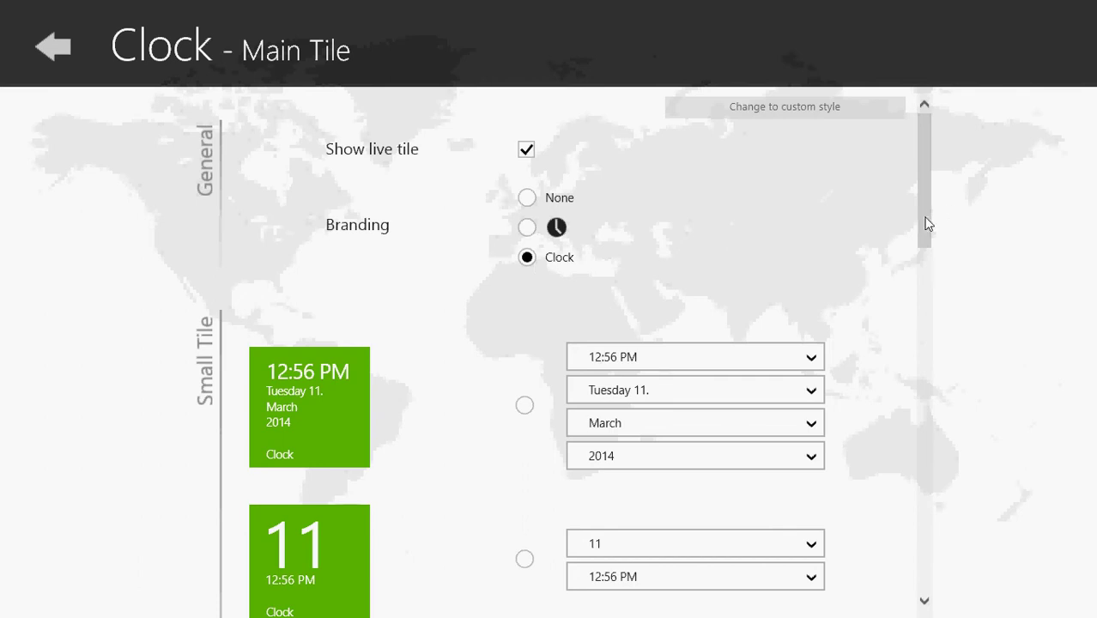
drag(921, 222, 925, 294)
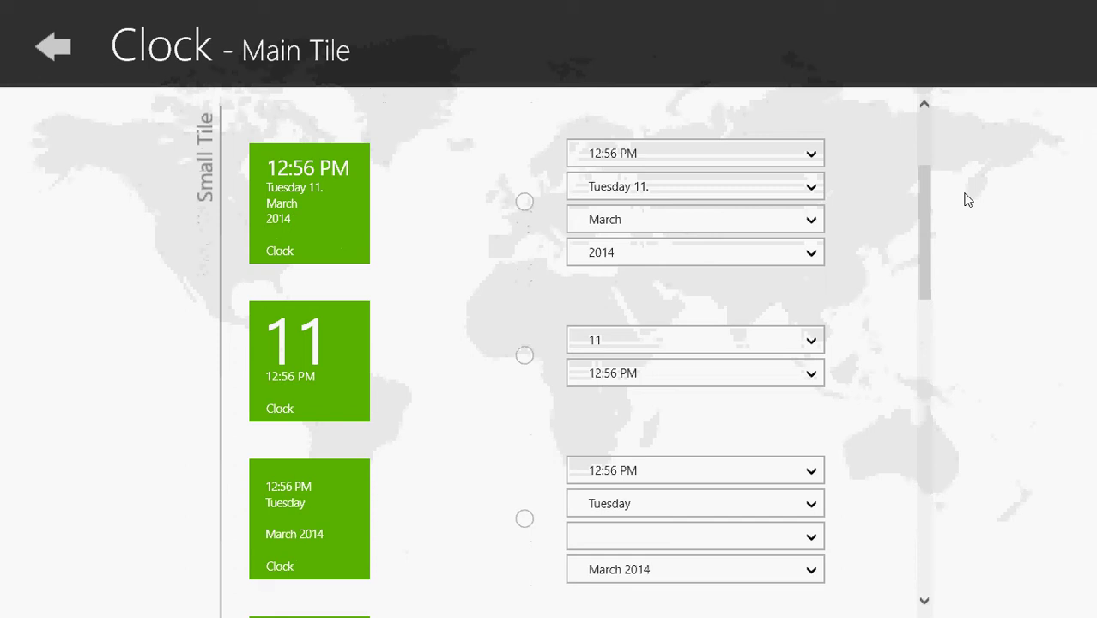
drag(930, 245, 930, 367)
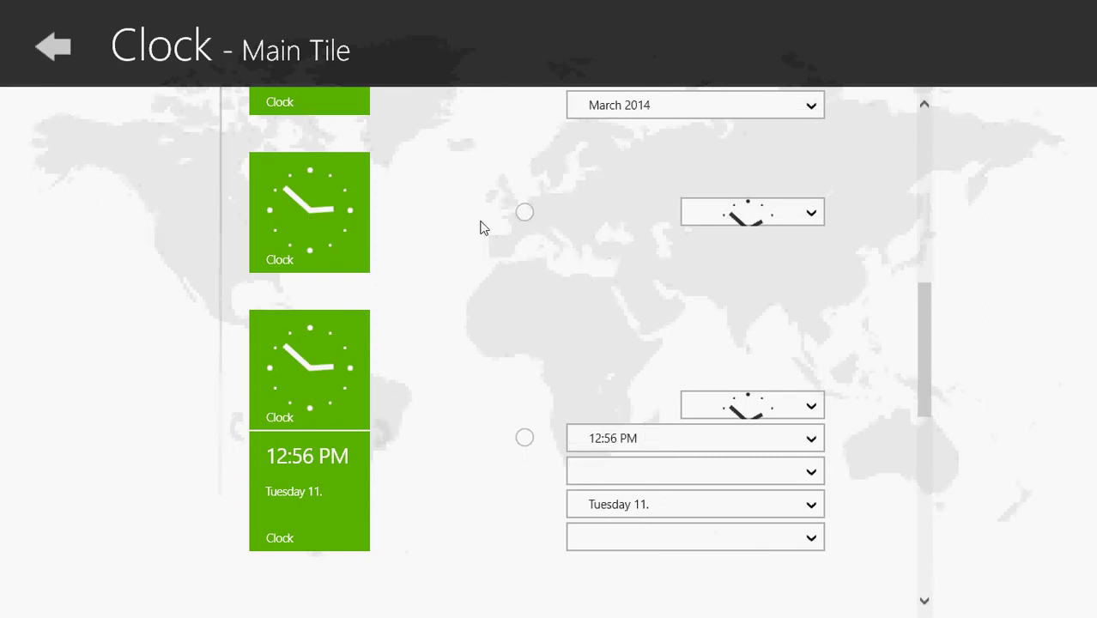
drag(930, 332, 938, 123)
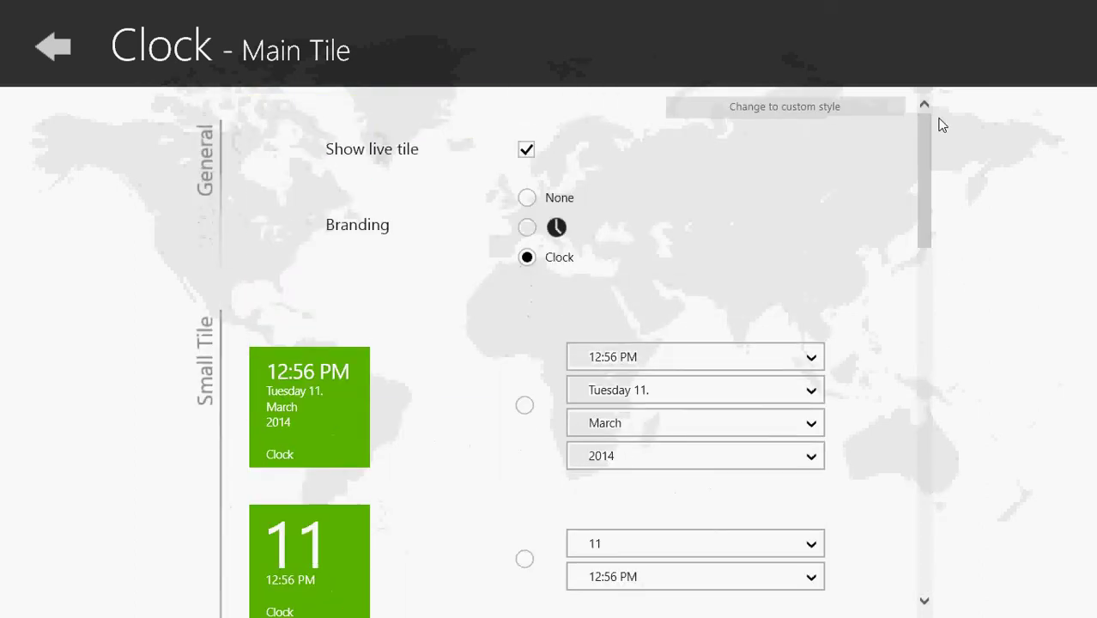
Return to the clock list, then show and dismiss the app's command bar
click(52, 54)
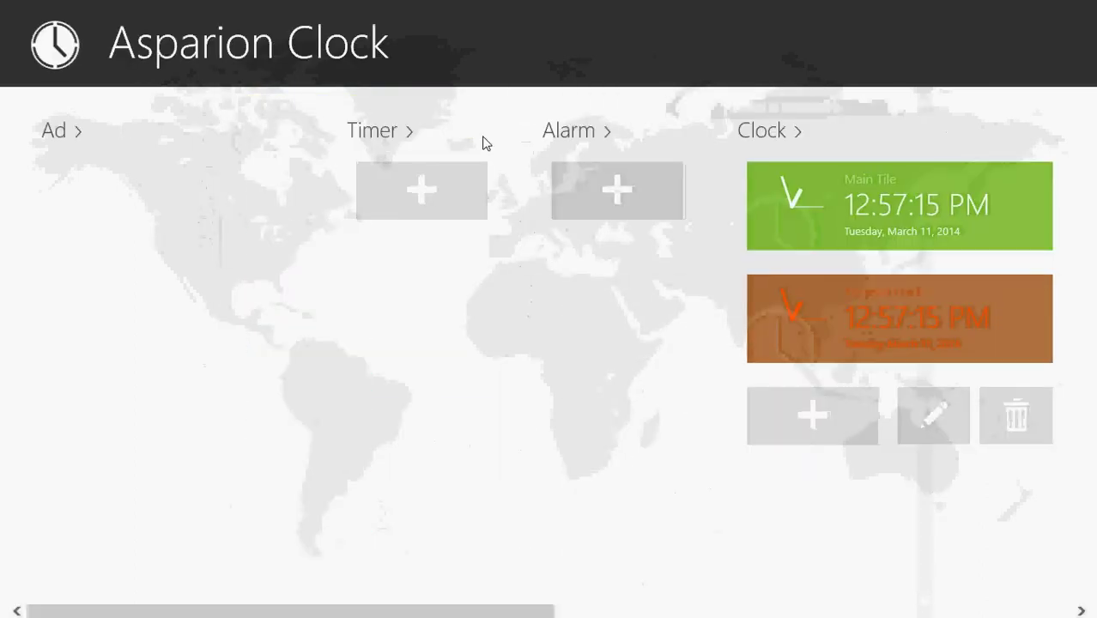
right_click(795, 151)
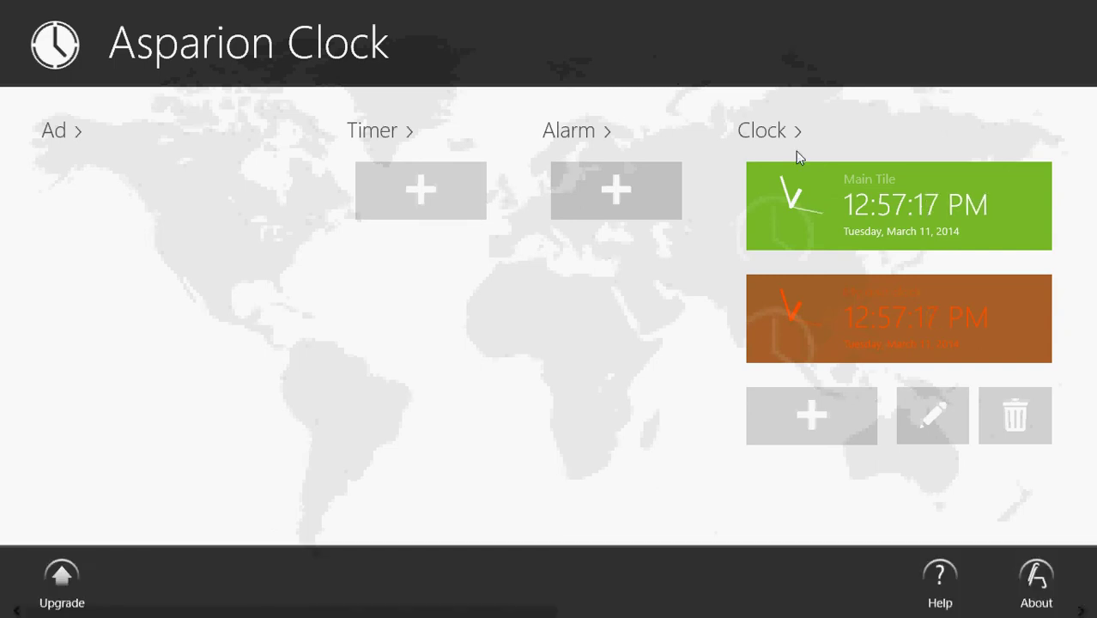
click(651, 401)
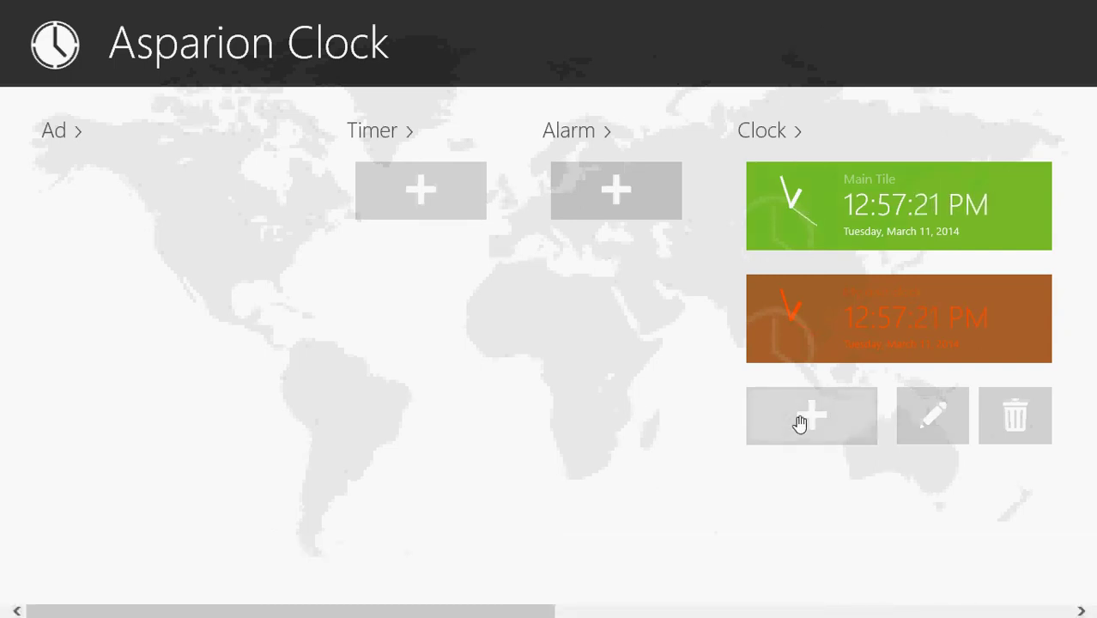
Give My own clock a light-blue foreground colour, Save & Refresh, and go back
click(829, 350)
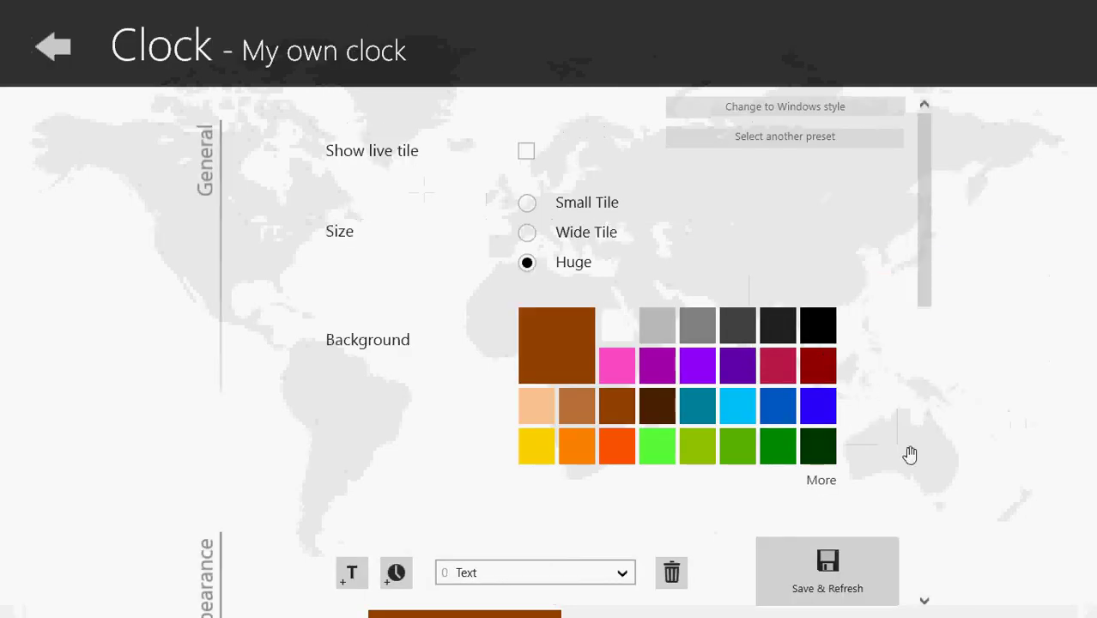
drag(925, 243, 961, 534)
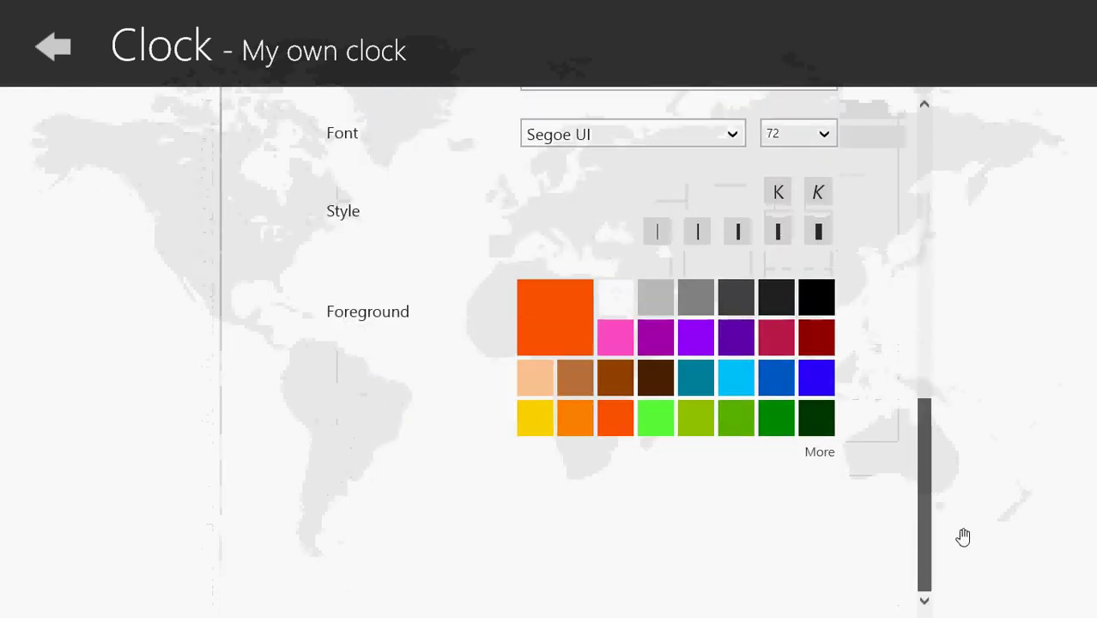
click(736, 378)
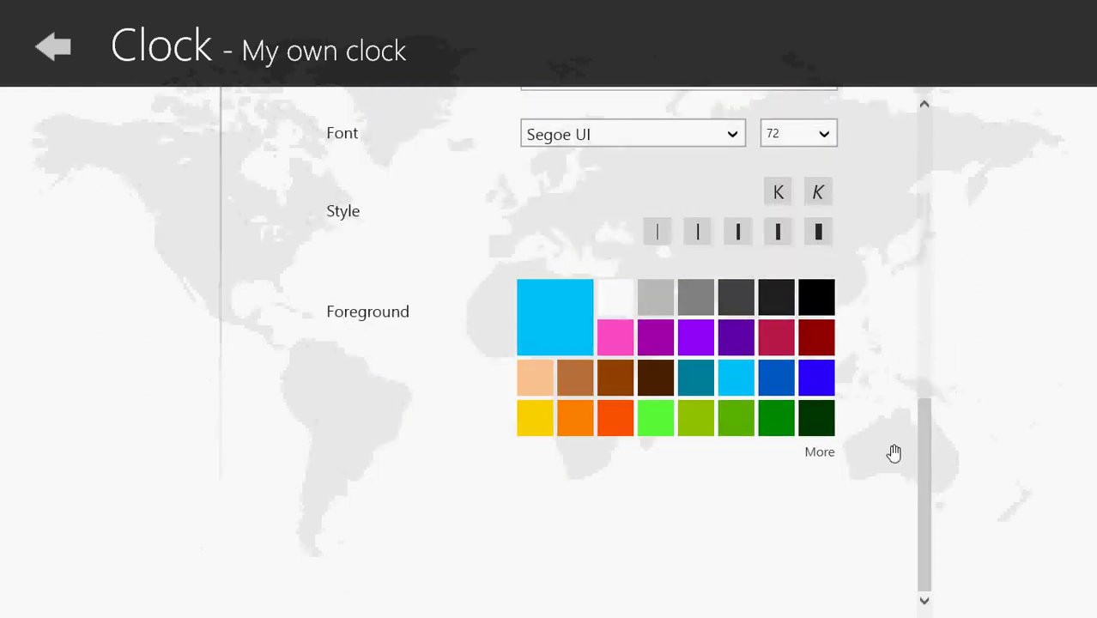
drag(920, 459, 906, 308)
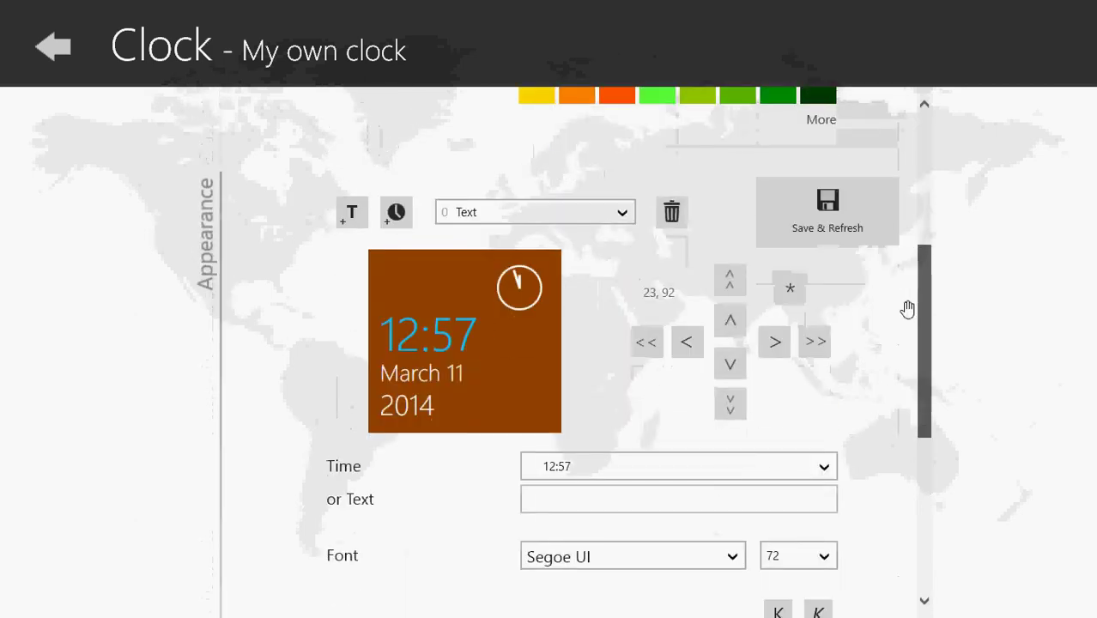
click(836, 221)
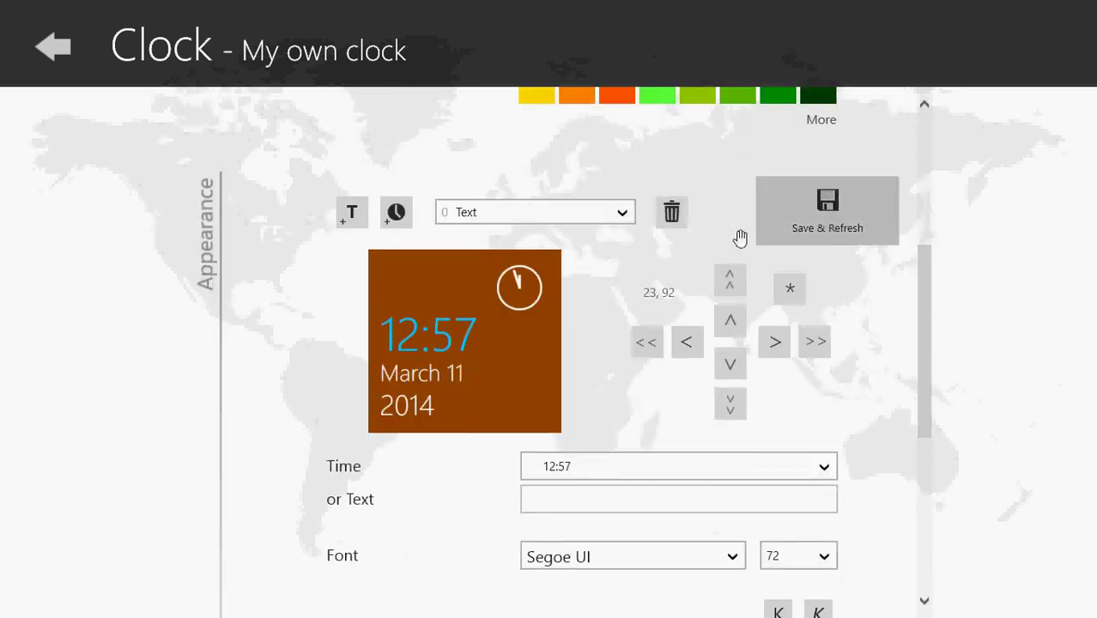
click(53, 47)
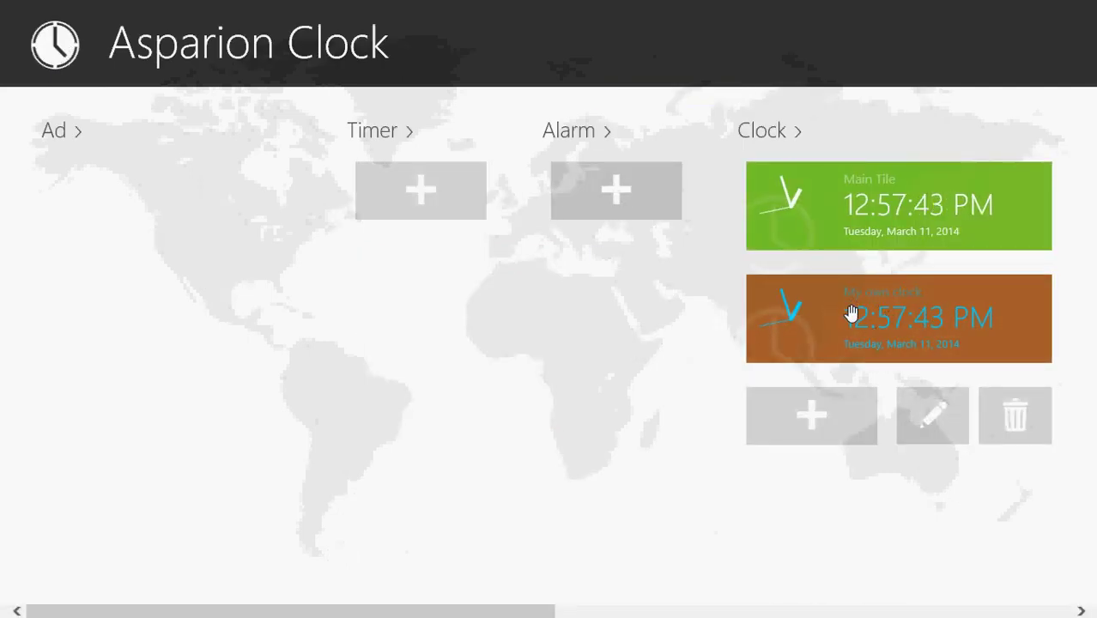
Check the command bar and Main Tile settings, then return to the clock list
right_click(851, 314)
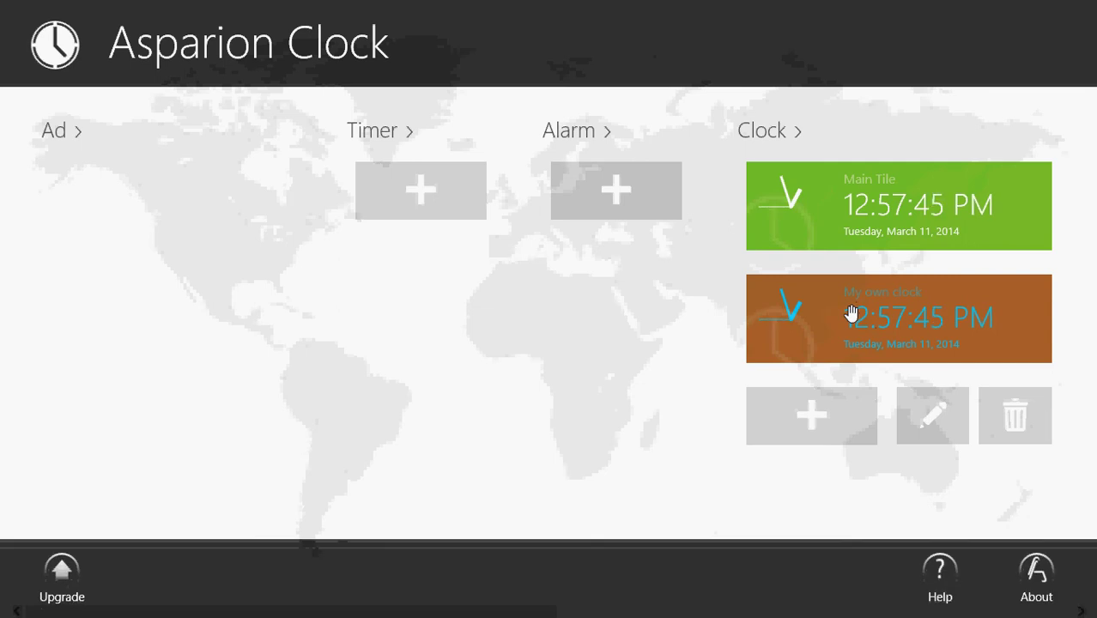
click(572, 332)
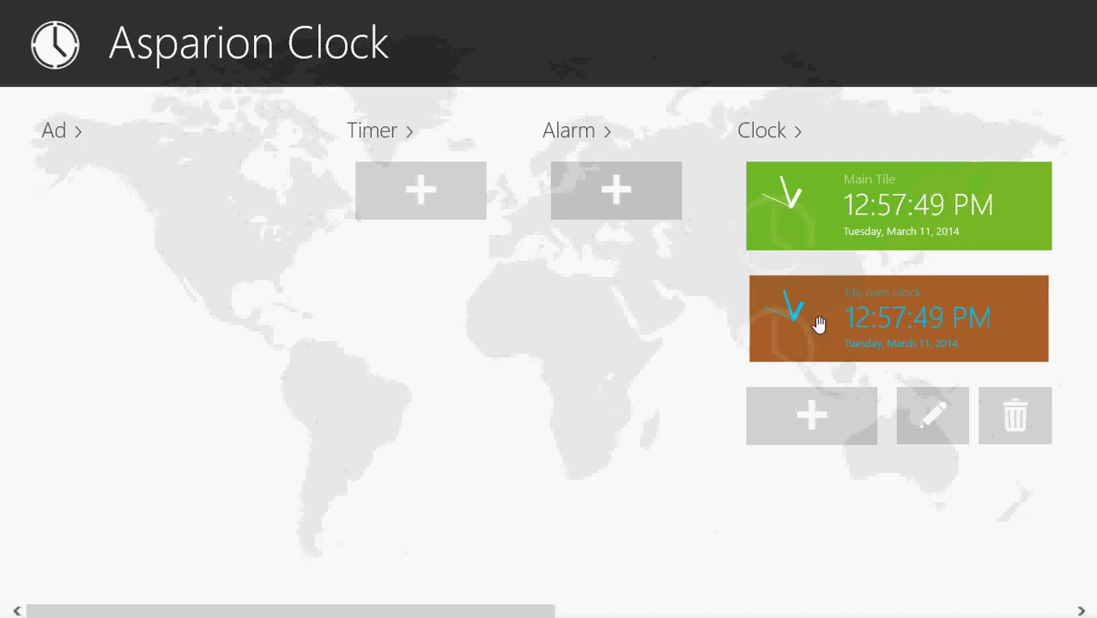
click(818, 188)
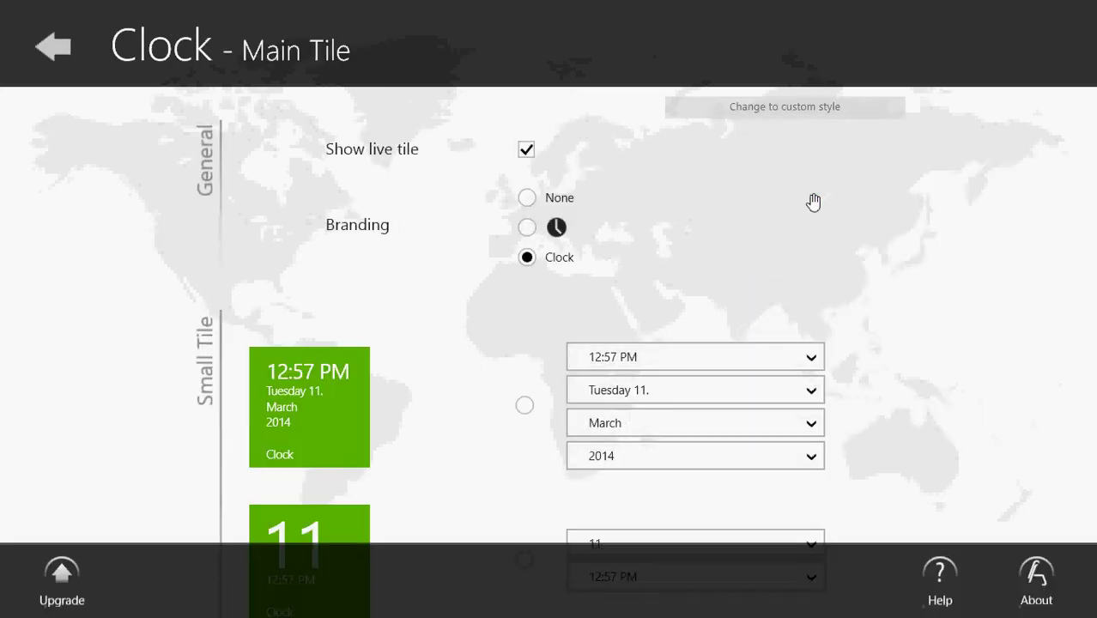
click(118, 58)
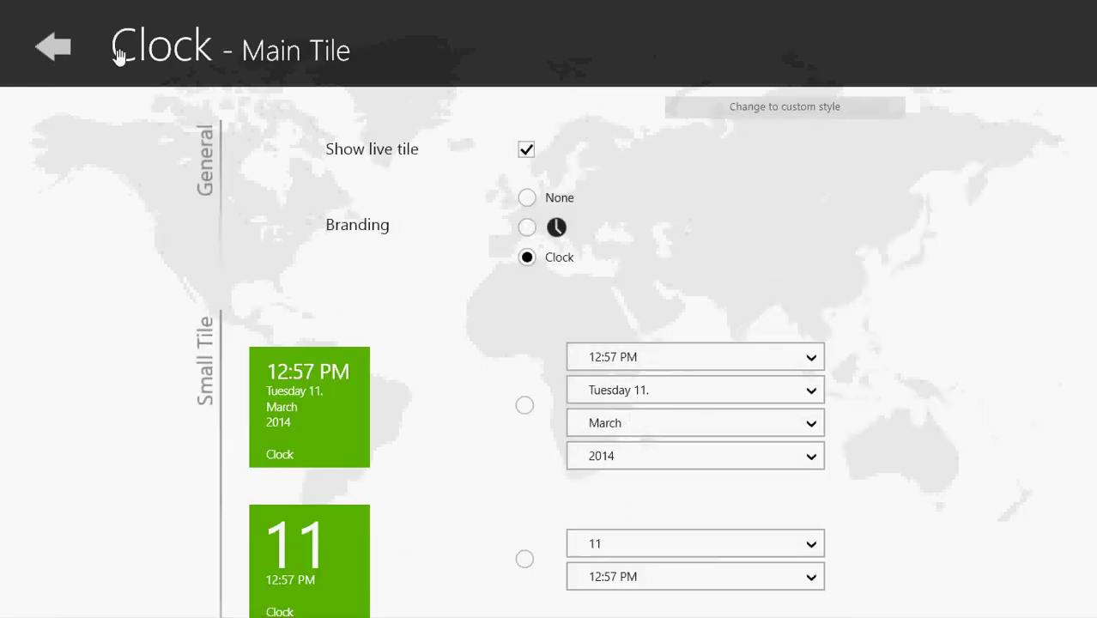
click(52, 47)
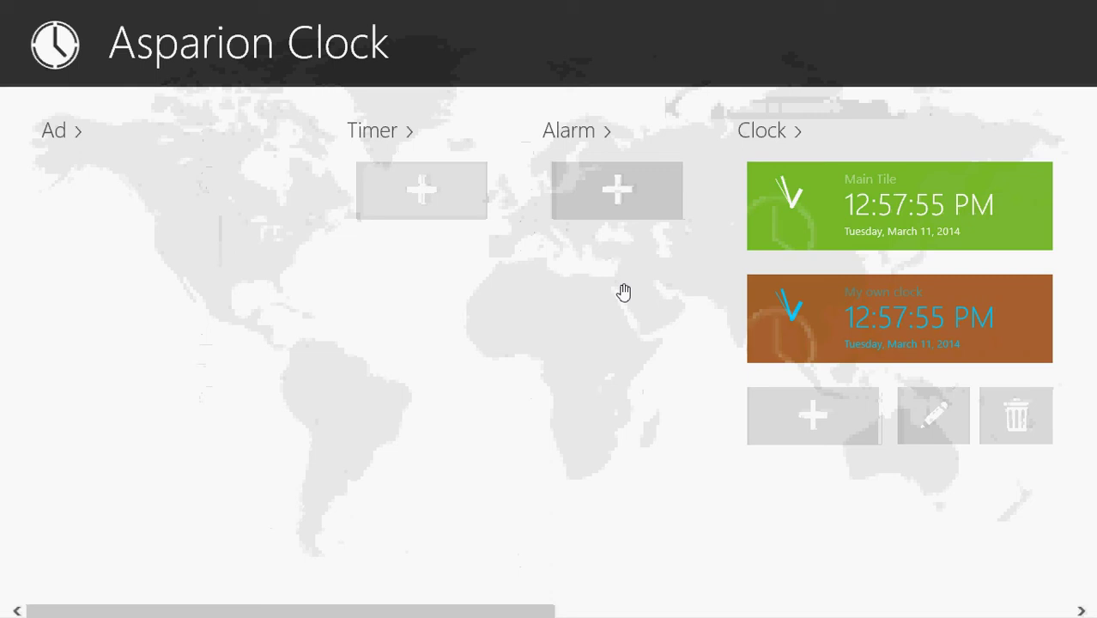
Tick Show live tile for My own clock and pin it to Start
click(817, 307)
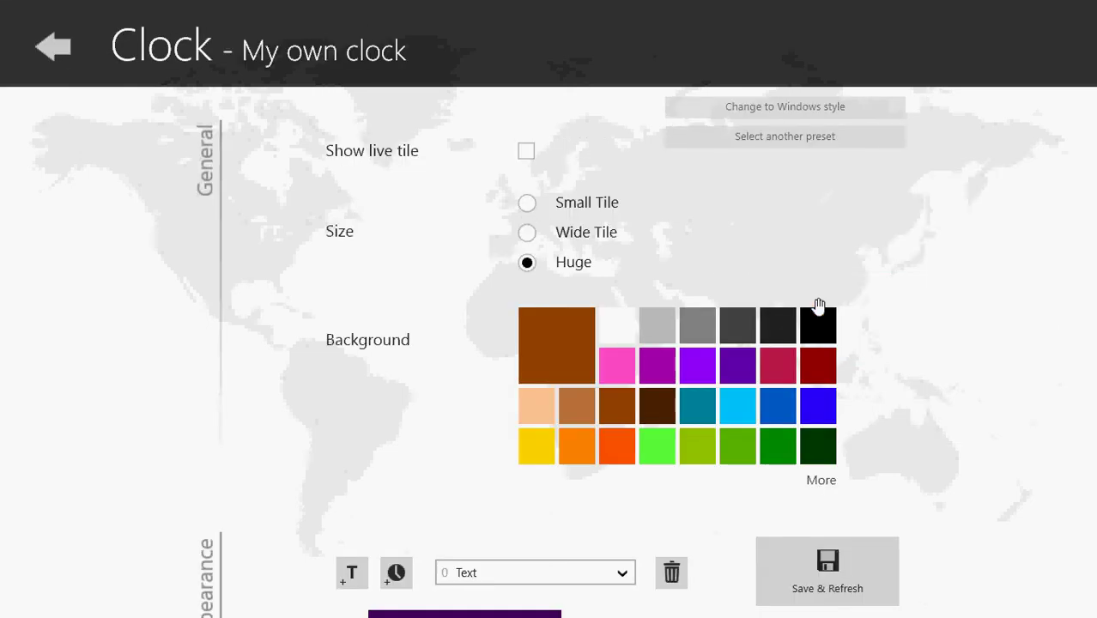
click(527, 152)
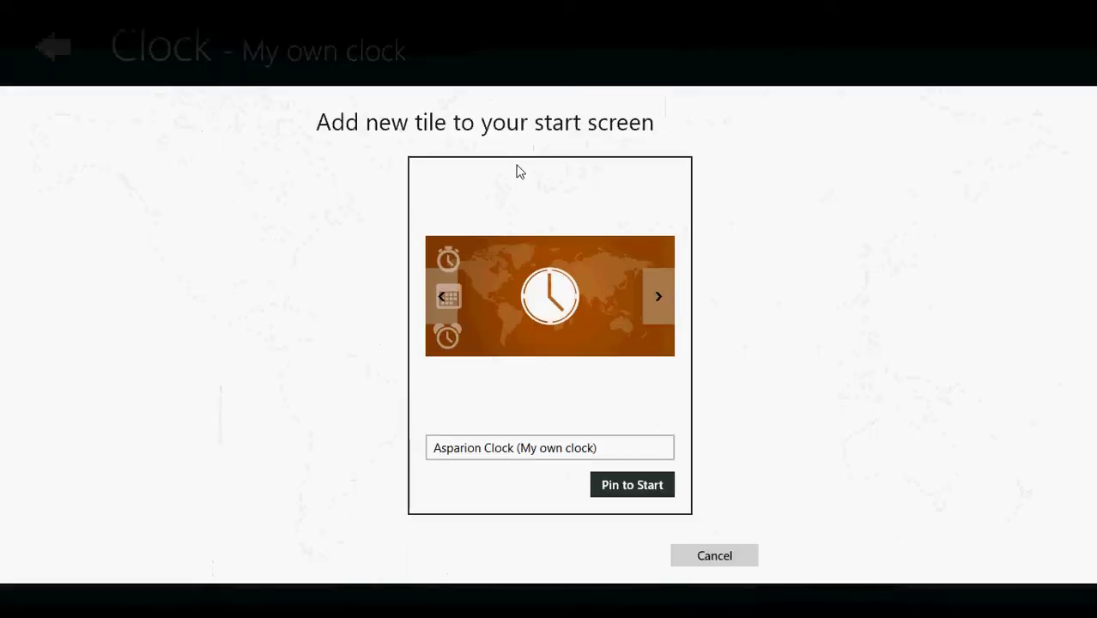
click(648, 489)
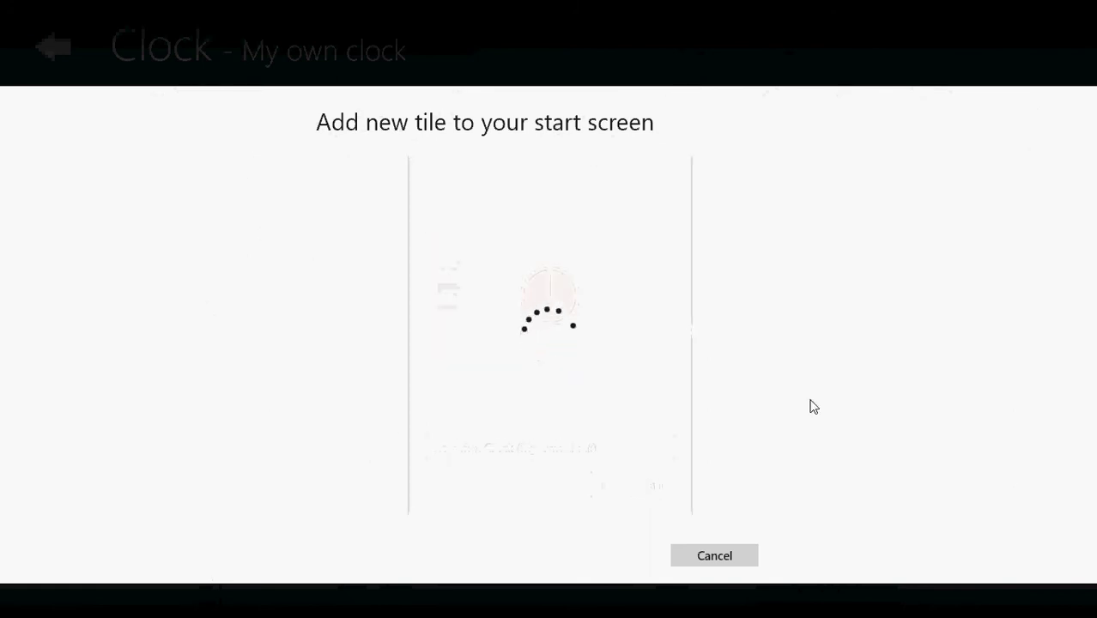
Drag the brown clock tile under the Desktop tile, then launch it from Start
key(super)
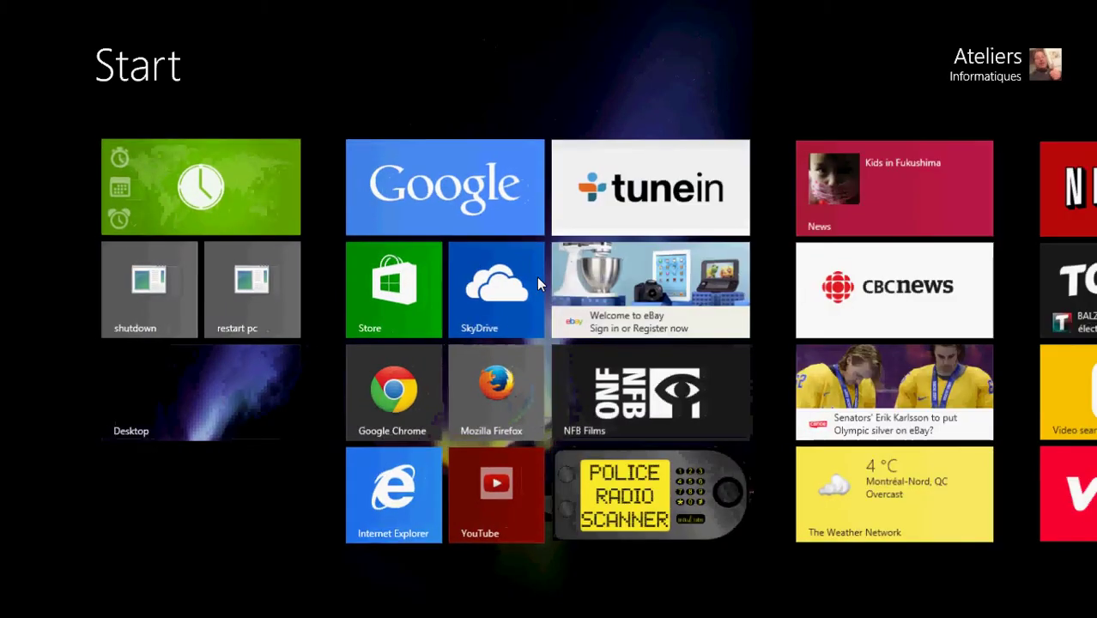
scroll(600, 333, down, 10)
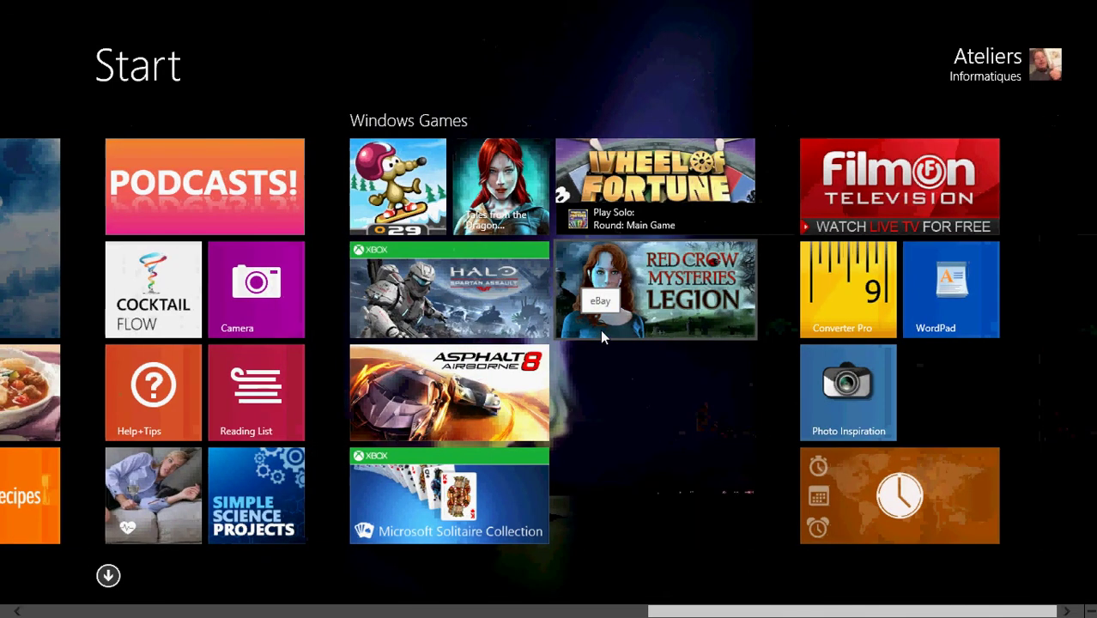
drag(866, 516, 102, 392)
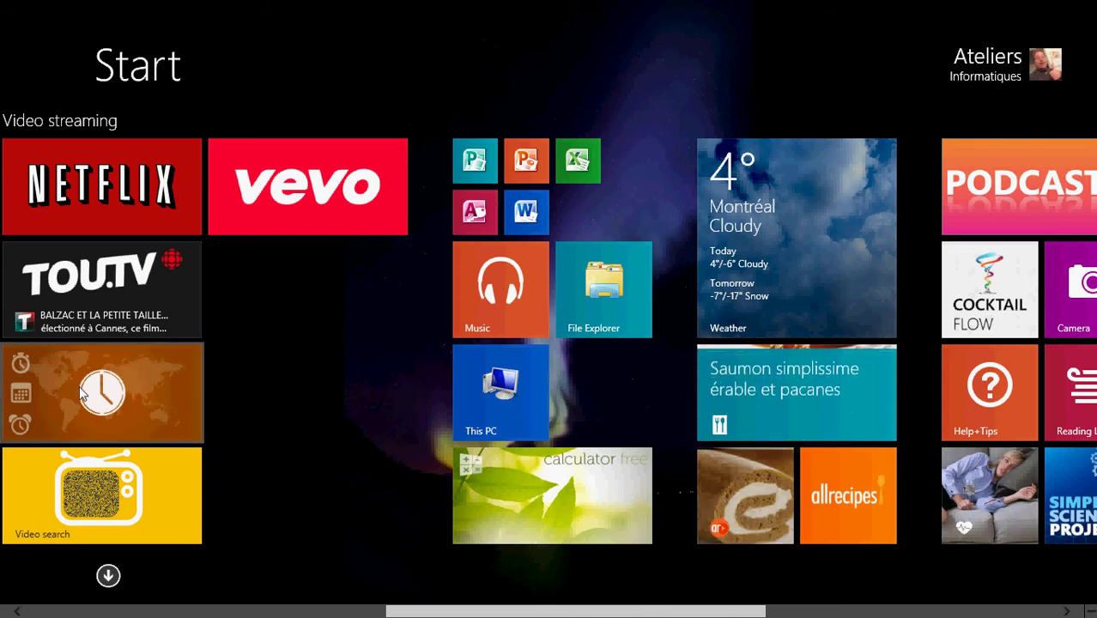
drag(96, 393, 170, 492)
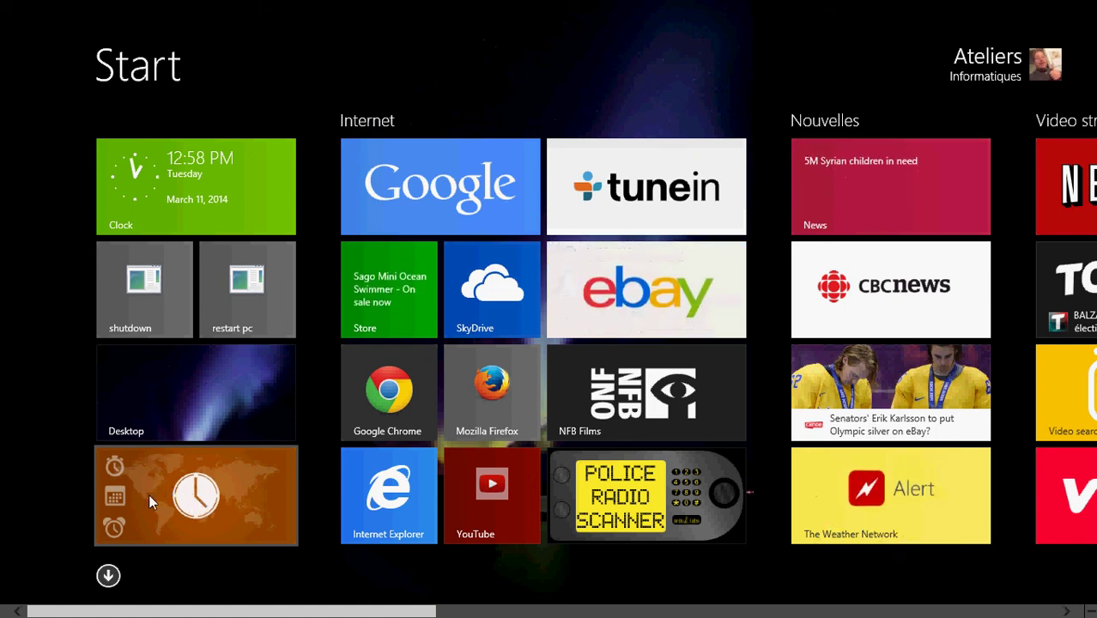
click(232, 498)
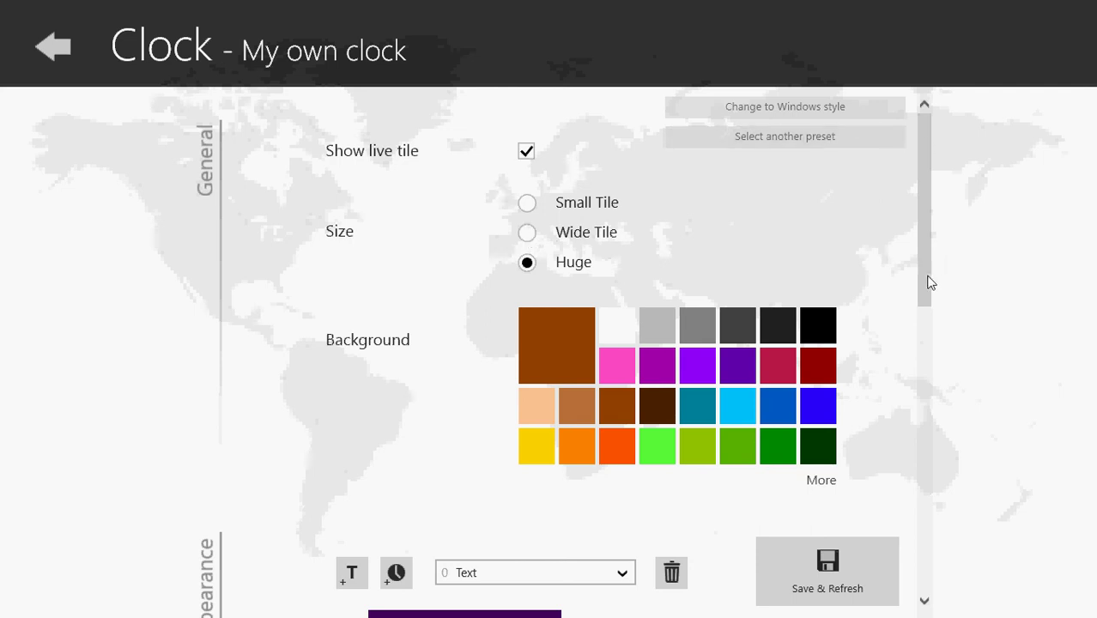
Leave the My own clock settings and return to the list of clocks
drag(929, 282, 790, 143)
click(49, 52)
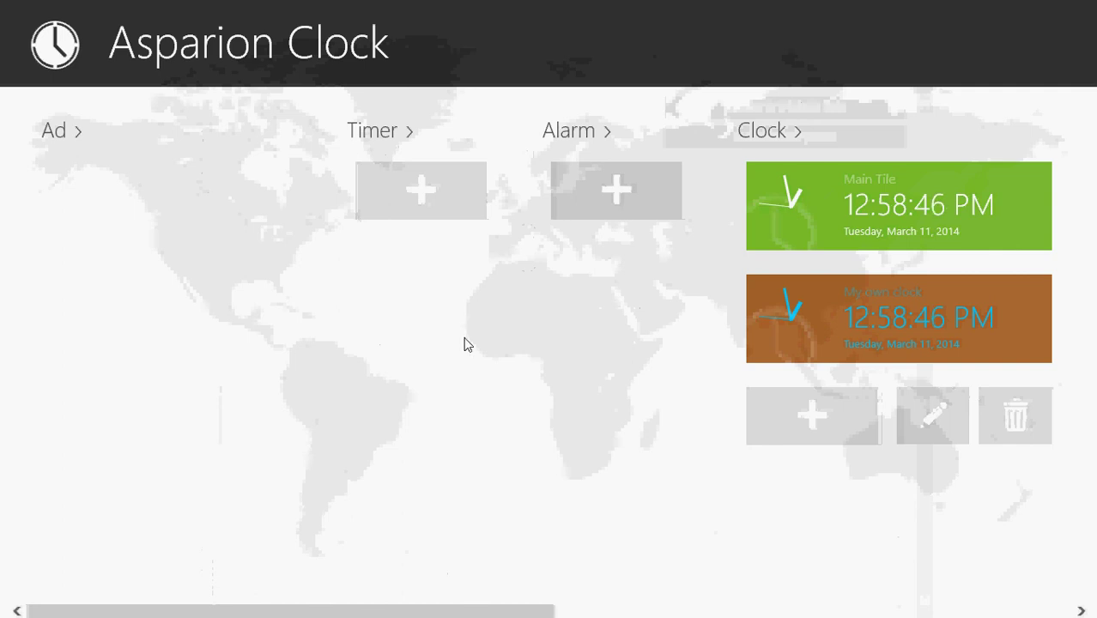
click(615, 190)
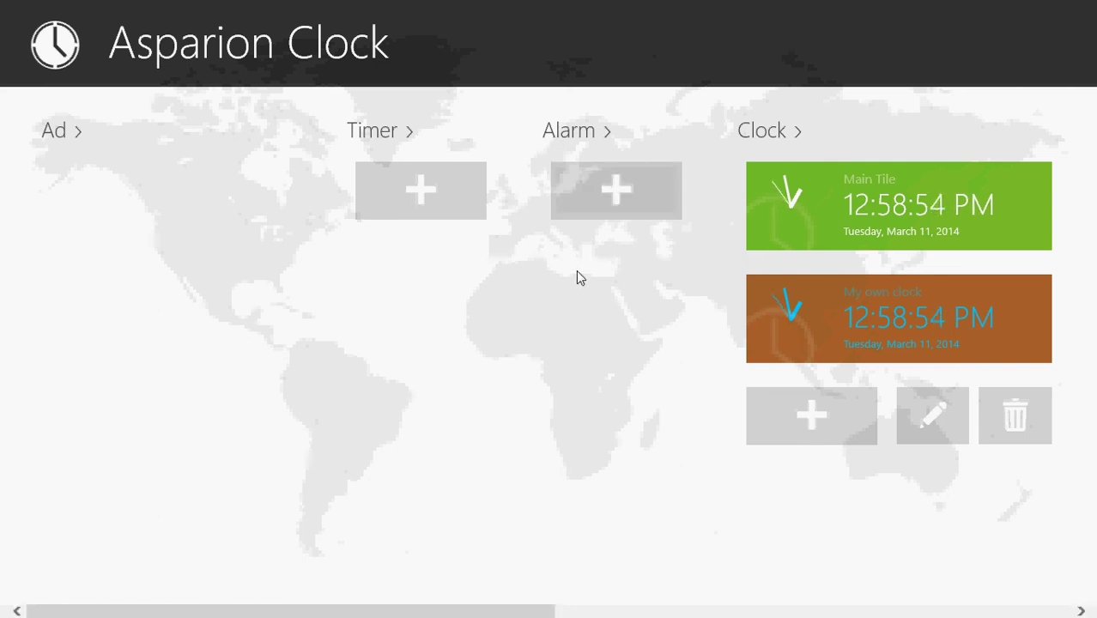
Untick Show live tile for My own clock, unpin it from Start, and return to Start
click(834, 317)
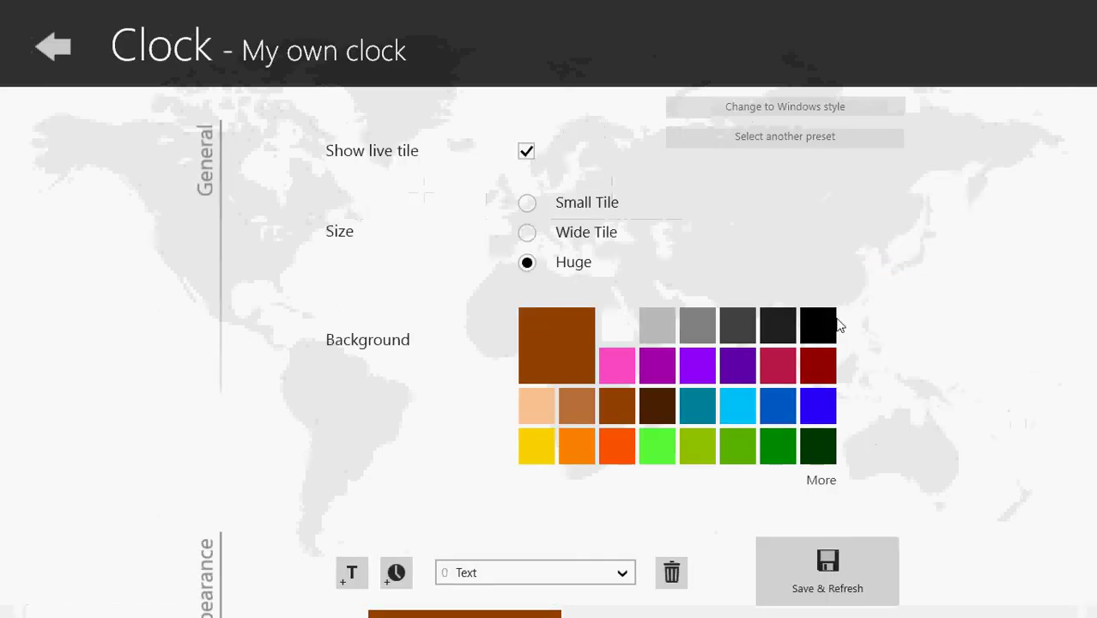
click(526, 152)
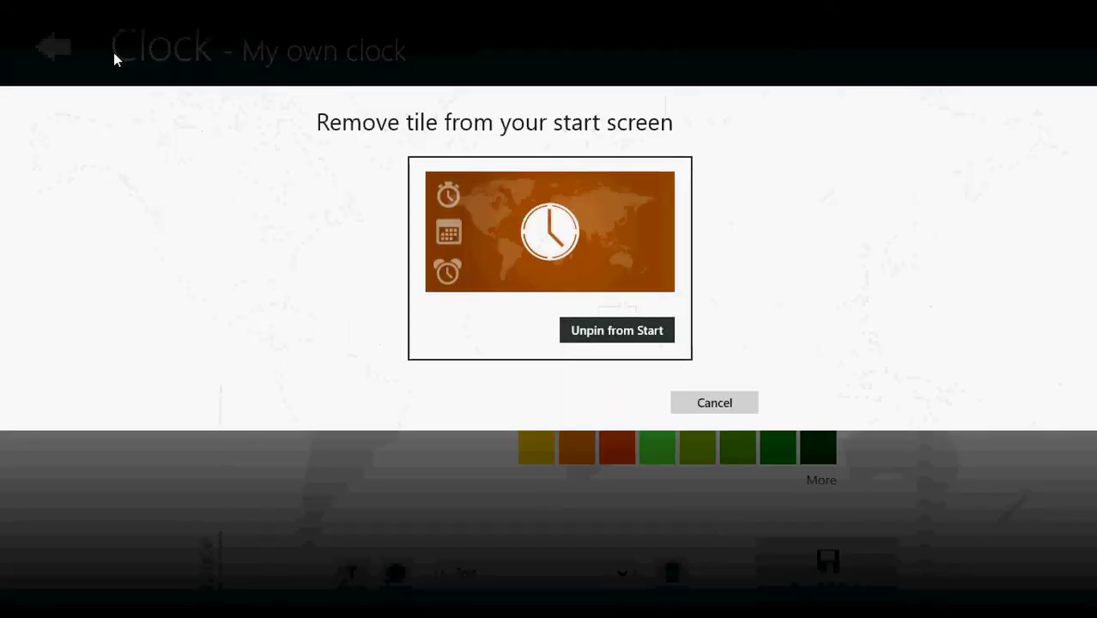
click(616, 331)
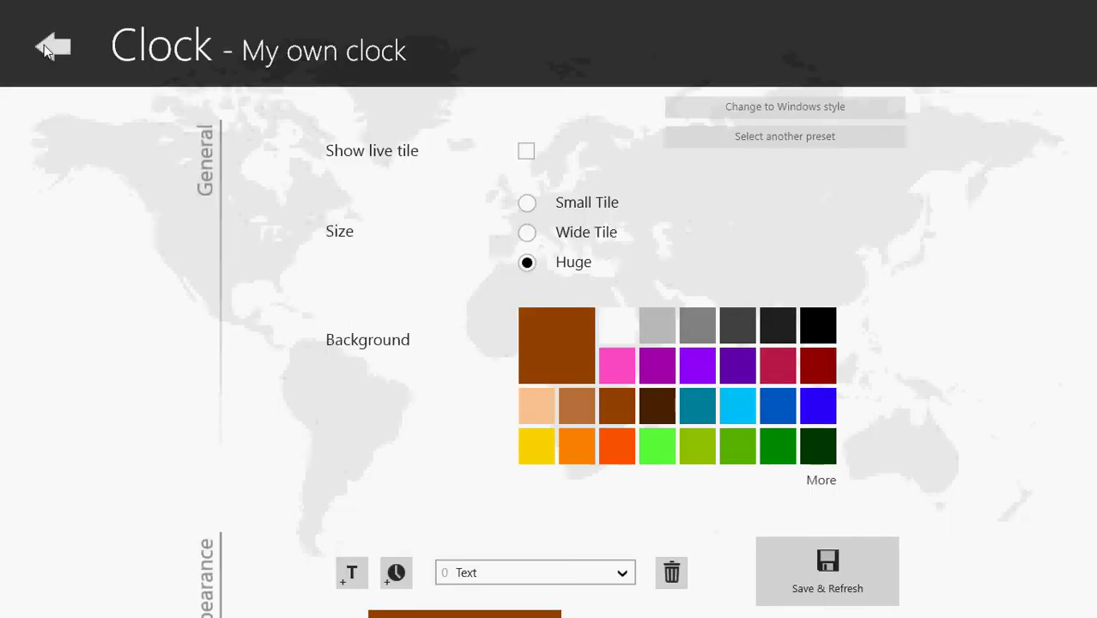
click(47, 47)
key(super)
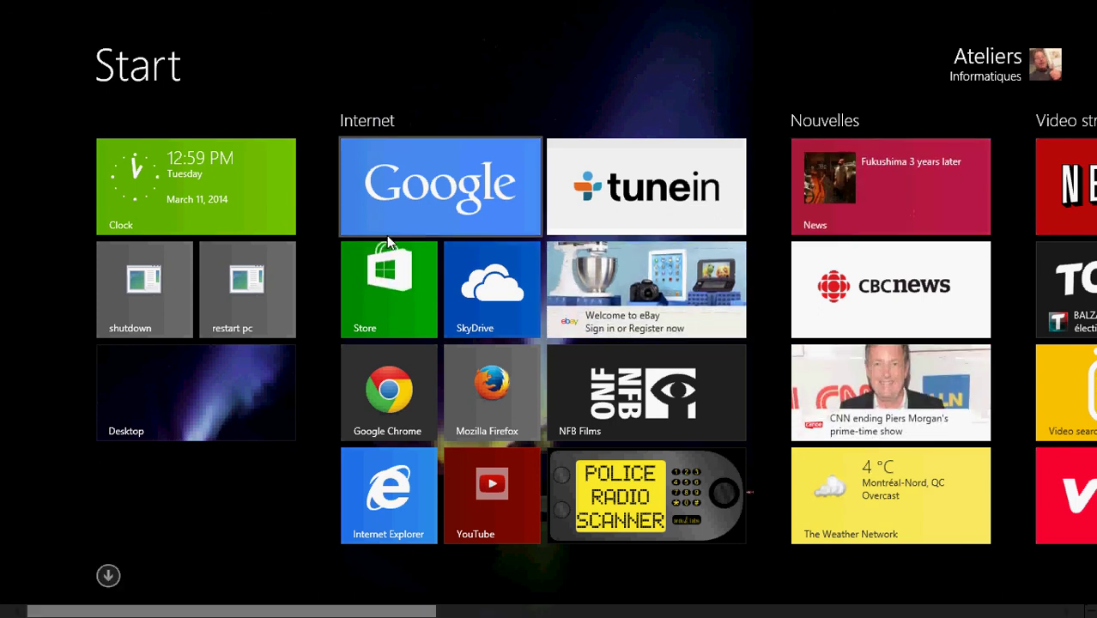
View the Clock app's Store page, then go from Start to the desktop
click(399, 330)
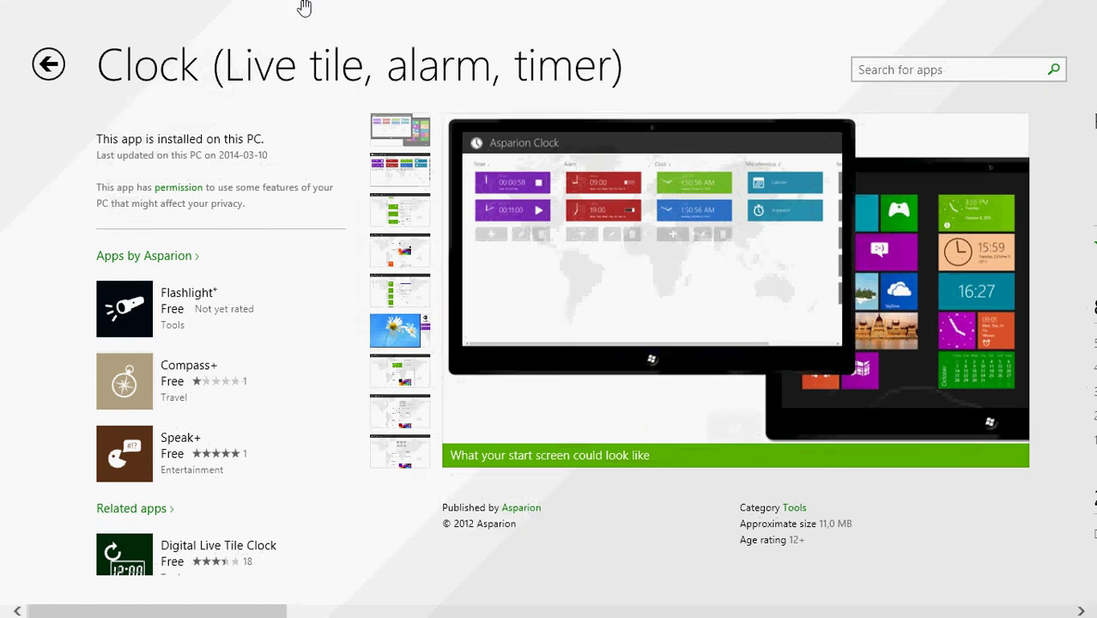
key(super)
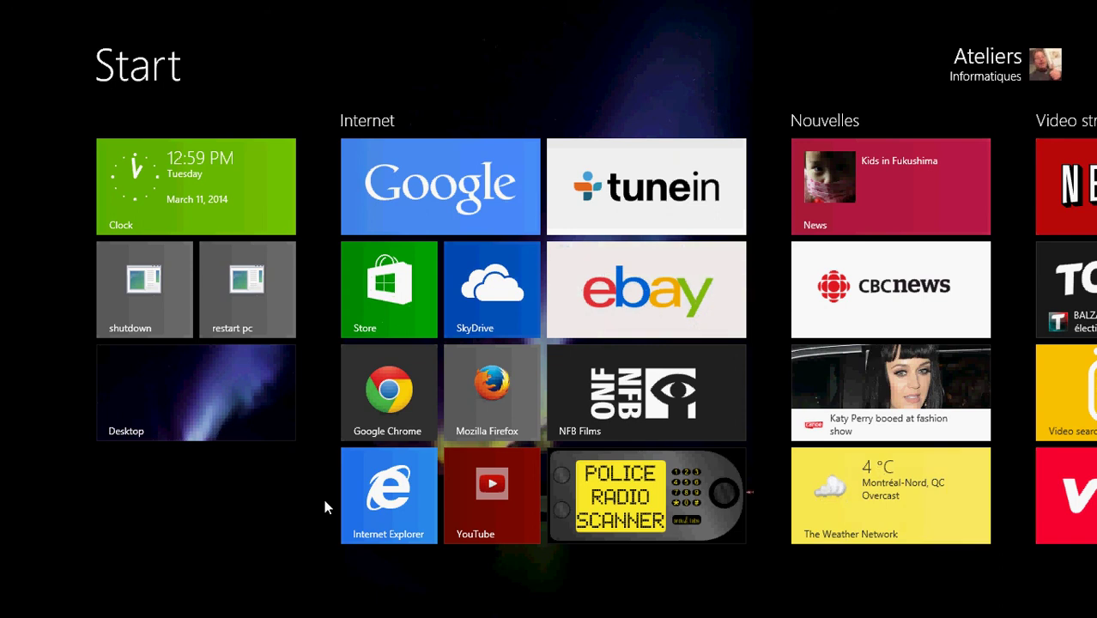
click(207, 392)
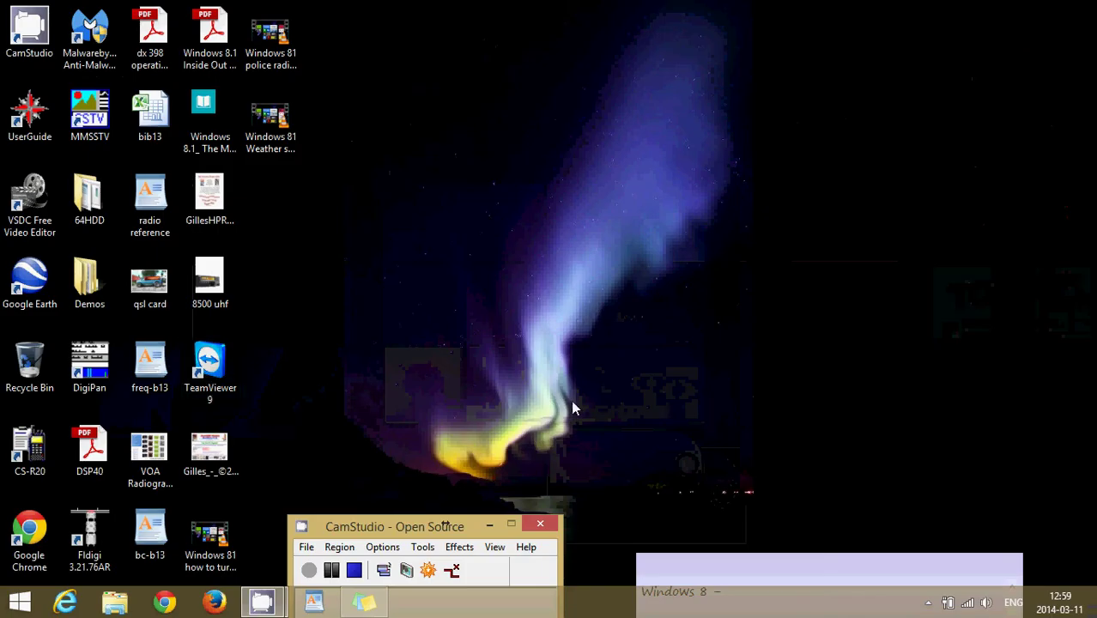